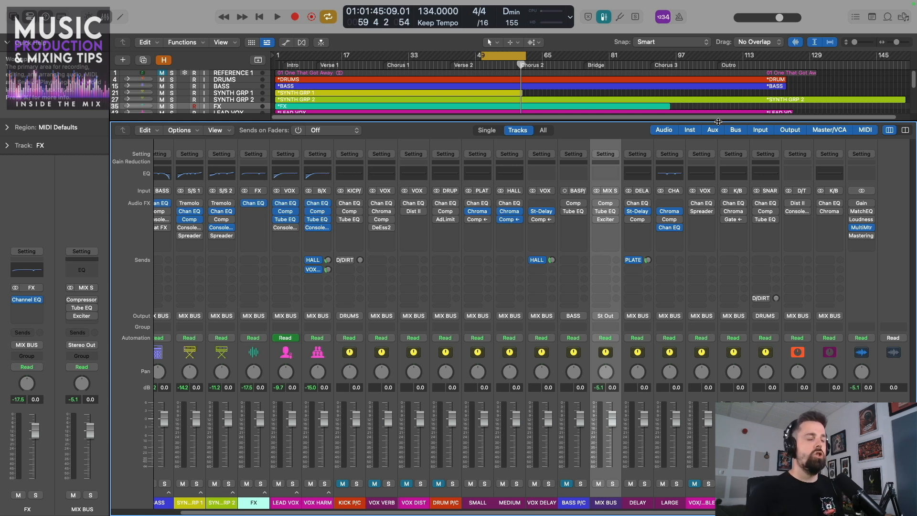
Step: Open the Compressor on the MIX BUS channel and switch its circuit type to Vintage Opto
mouse_move(597, 211)
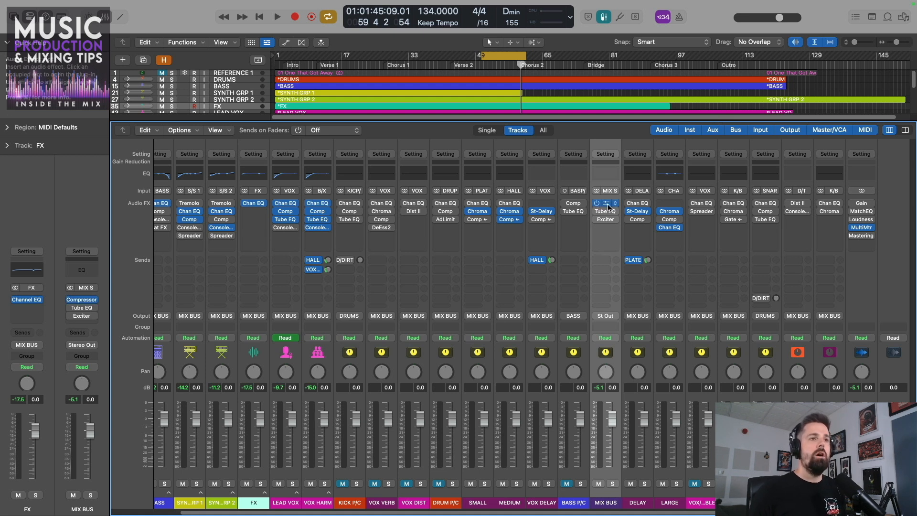
click(606, 204)
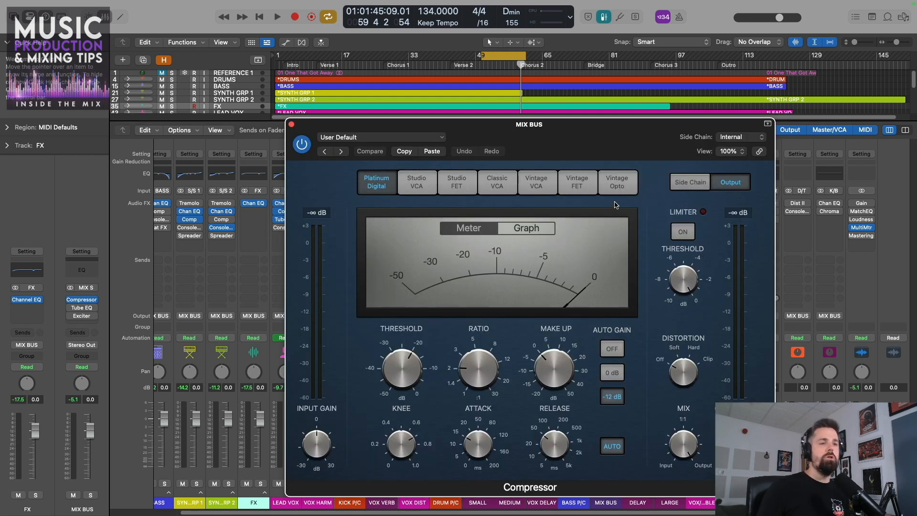
click(616, 191)
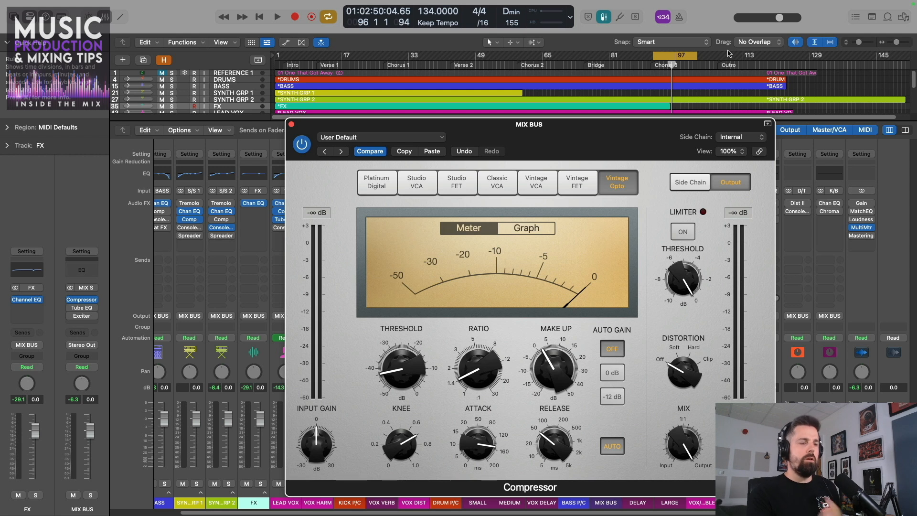
mouse_move(465, 376)
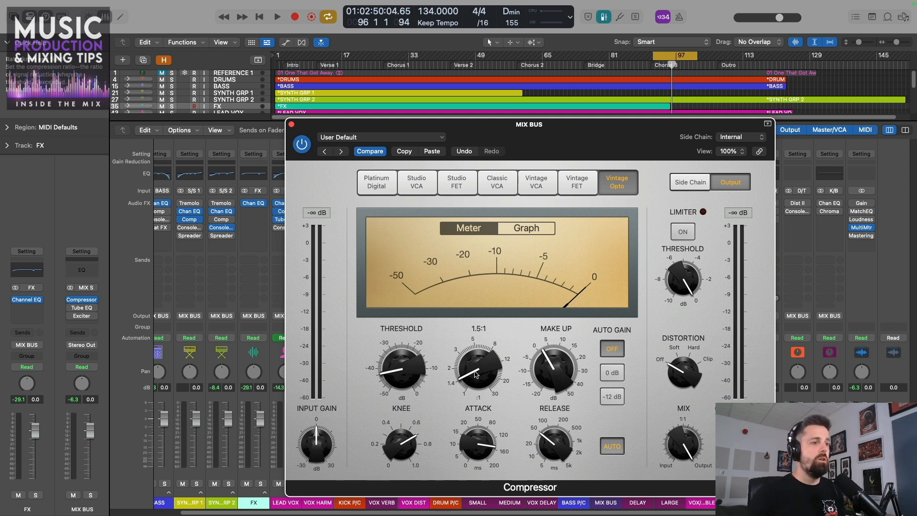
mouse_move(400, 364)
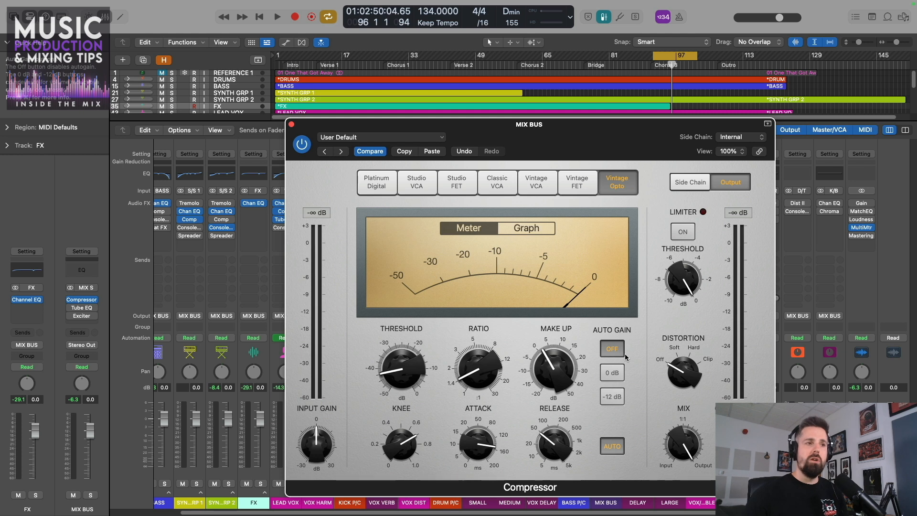
mouse_move(490, 442)
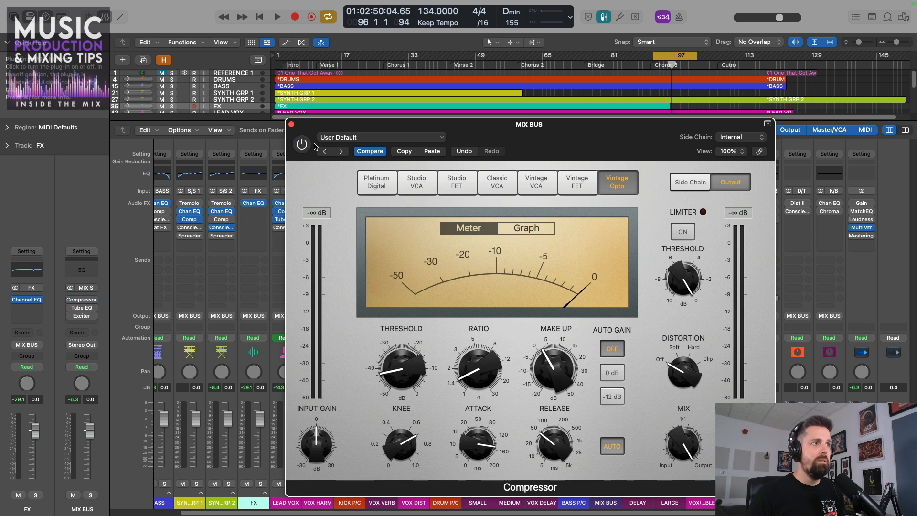
Step: Play Chorus 3 with the mix bus Compressor bypassed, then enable it and replay the section to compare
key(space)
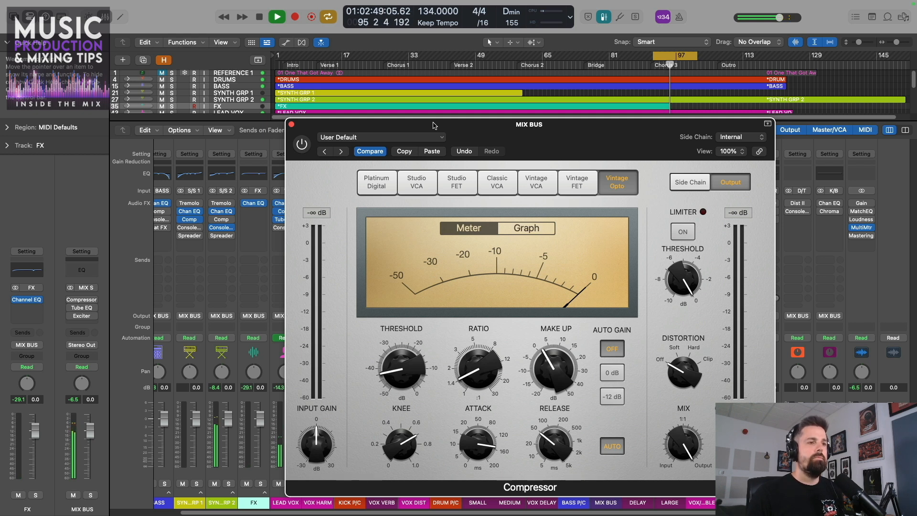
key(space)
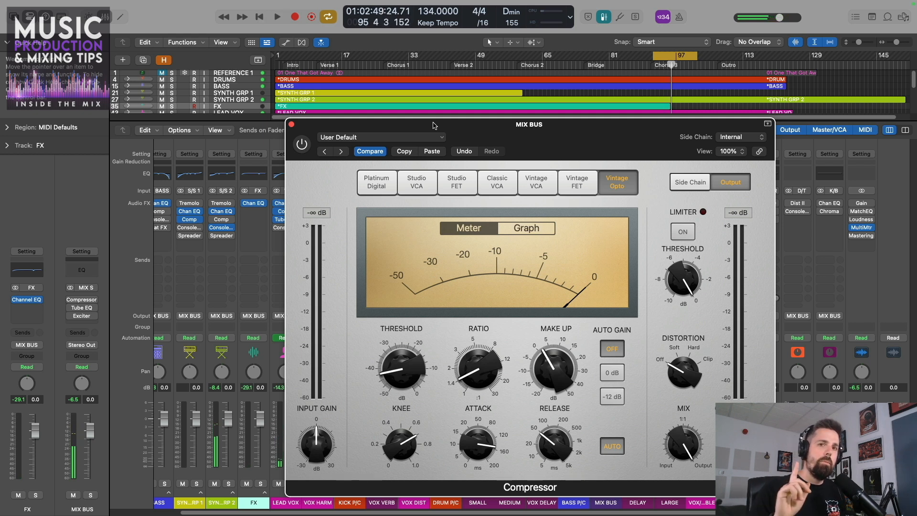
click(302, 145)
key(space)
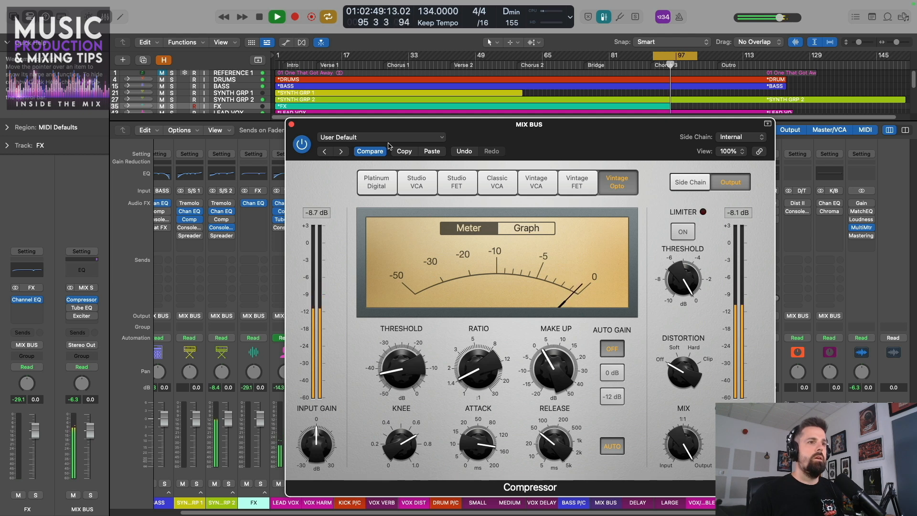
key(space)
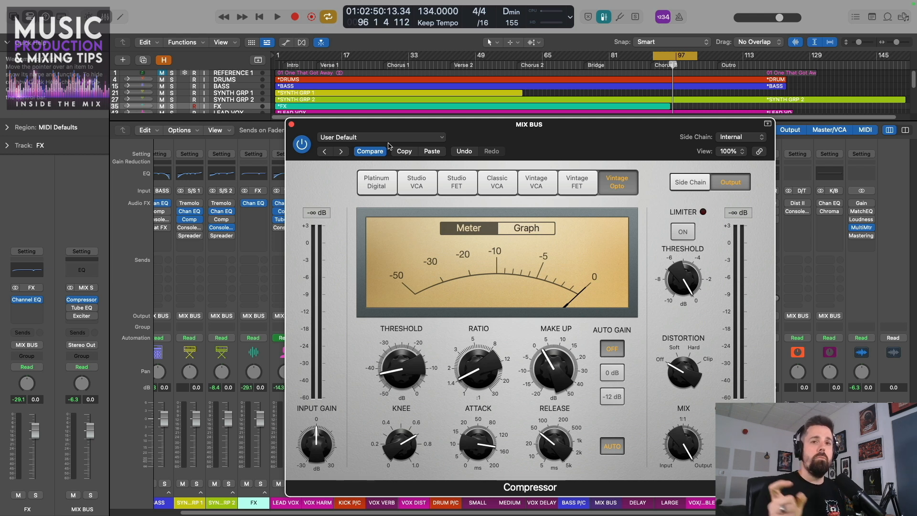
Step: Open the Vintage Console EQ on the MIX BUS channel and examine its gain, frequency, drive and output model settings
drag(605, 128, 426, 80)
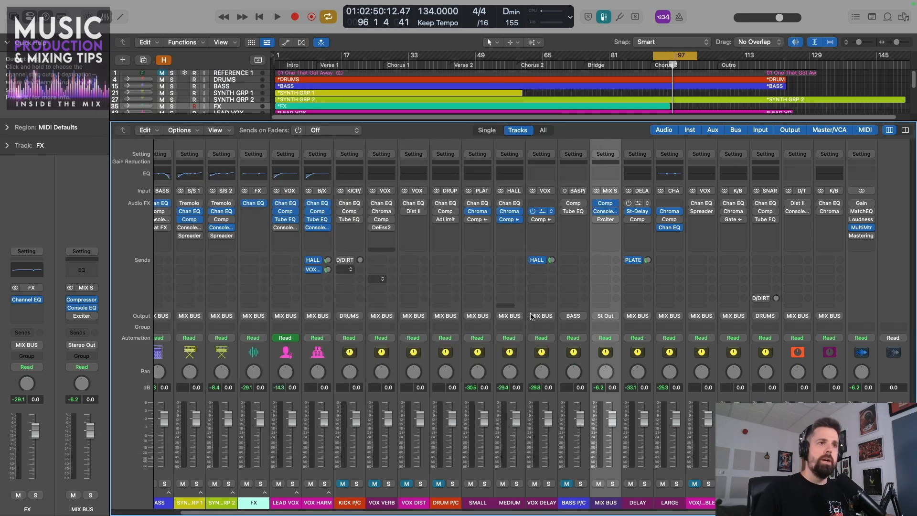
click(604, 212)
mouse_move(428, 112)
mouse_down()
mouse_move(425, 130)
mouse_move(426, 122)
mouse_up()
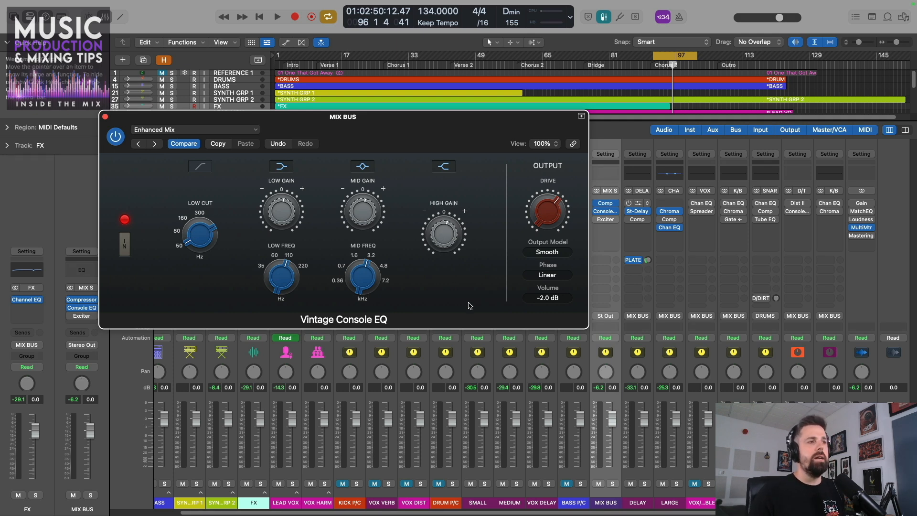
mouse_move(443, 228)
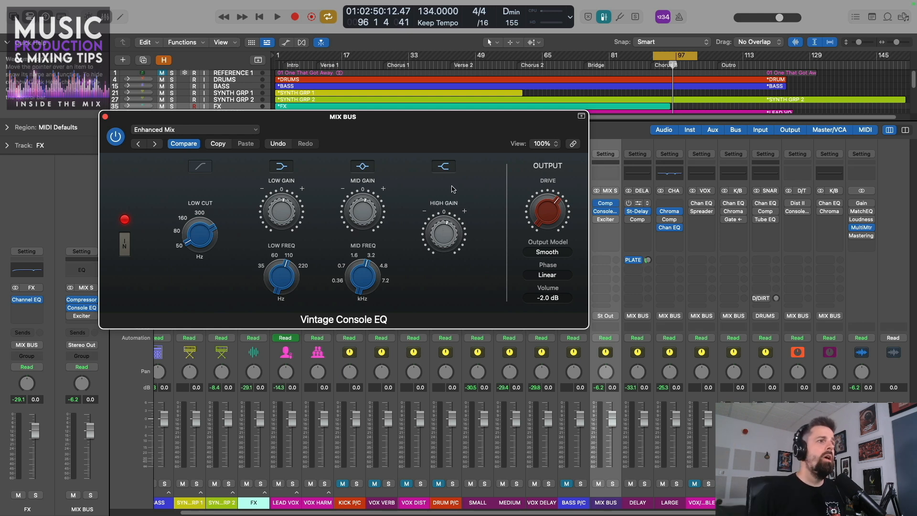
mouse_move(387, 194)
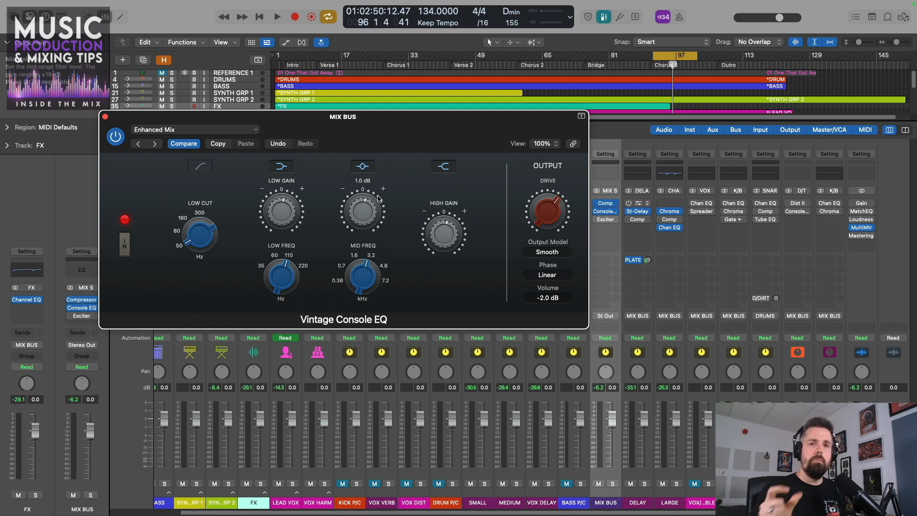
mouse_move(373, 277)
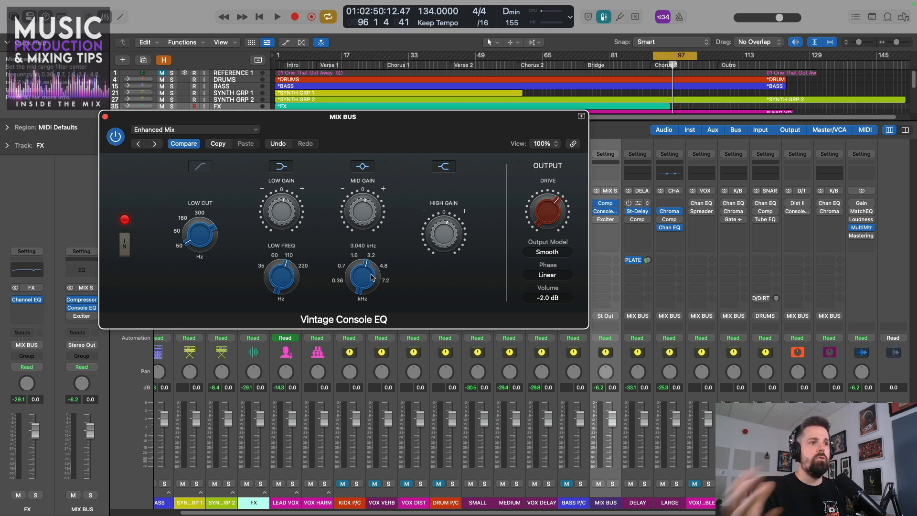
mouse_move(542, 220)
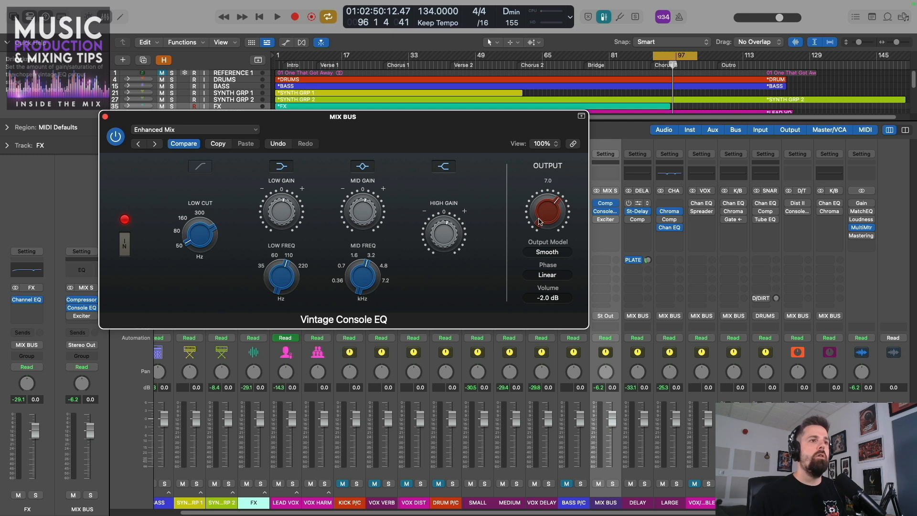
click(555, 253)
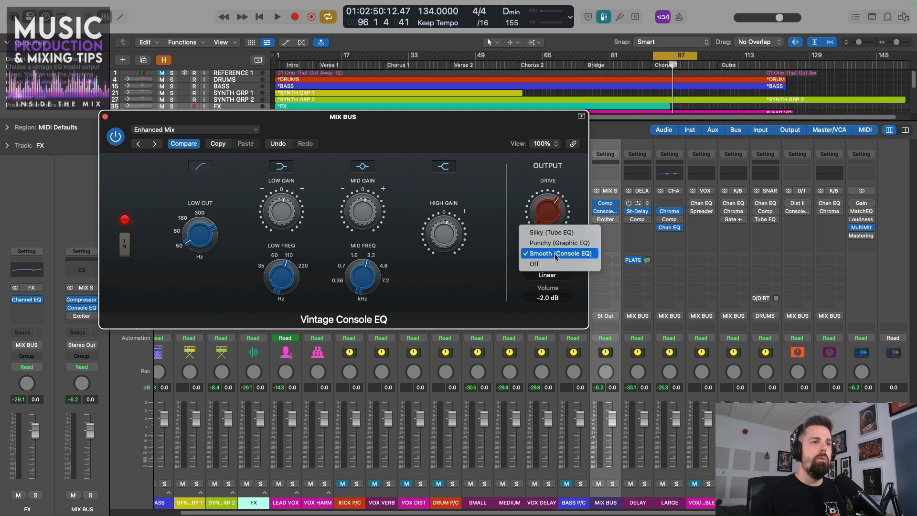
click(523, 280)
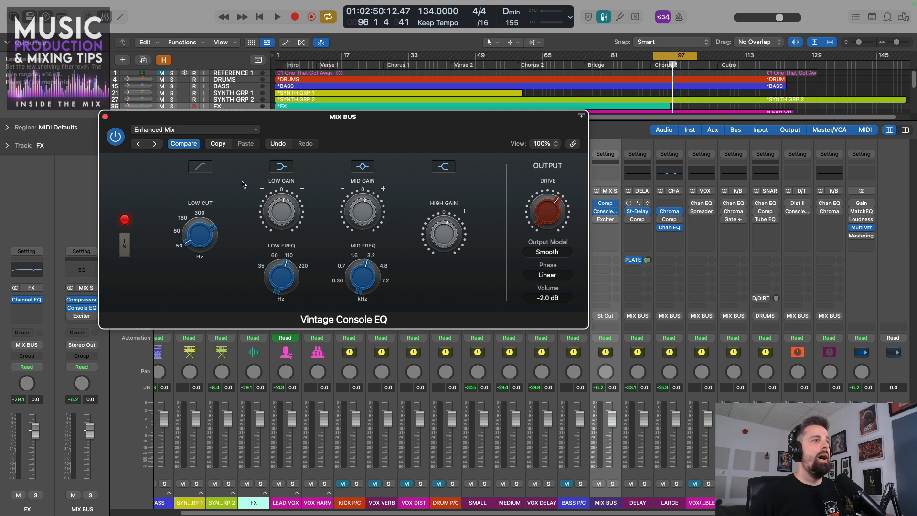
Step: Compare Chorus 3 playback with the Vintage Console EQ bypassed and re-enabled, and close the EQ
click(115, 137)
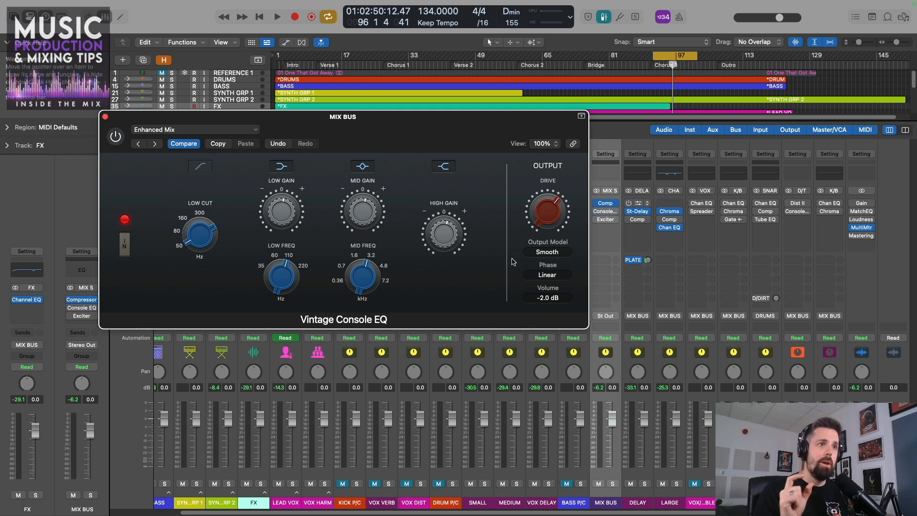
key(space)
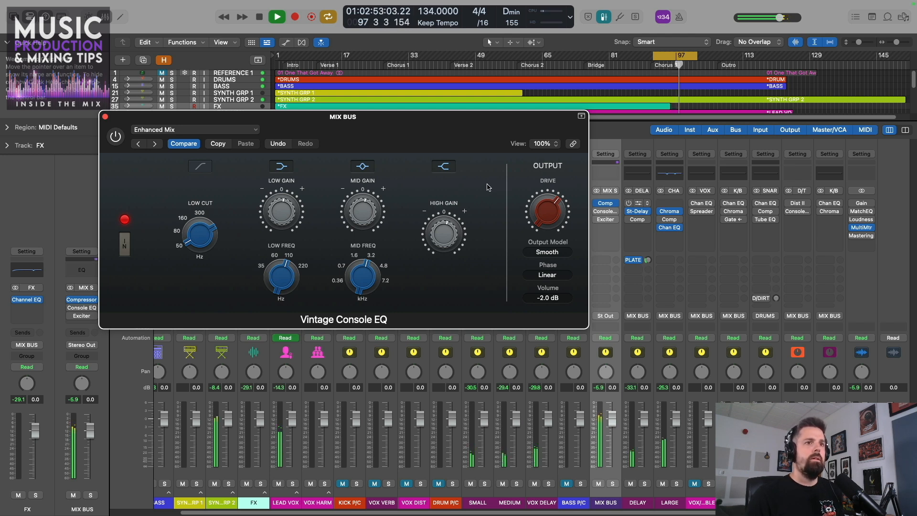
key(space)
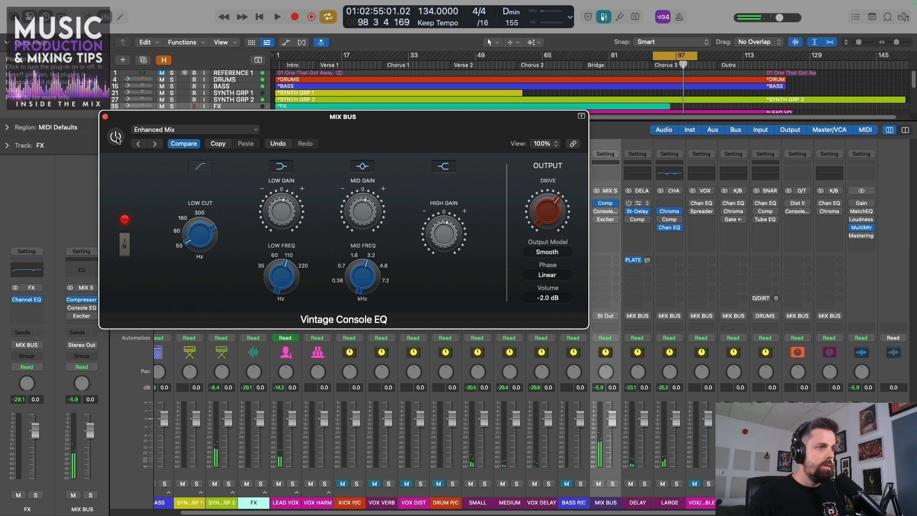
click(116, 137)
key(space)
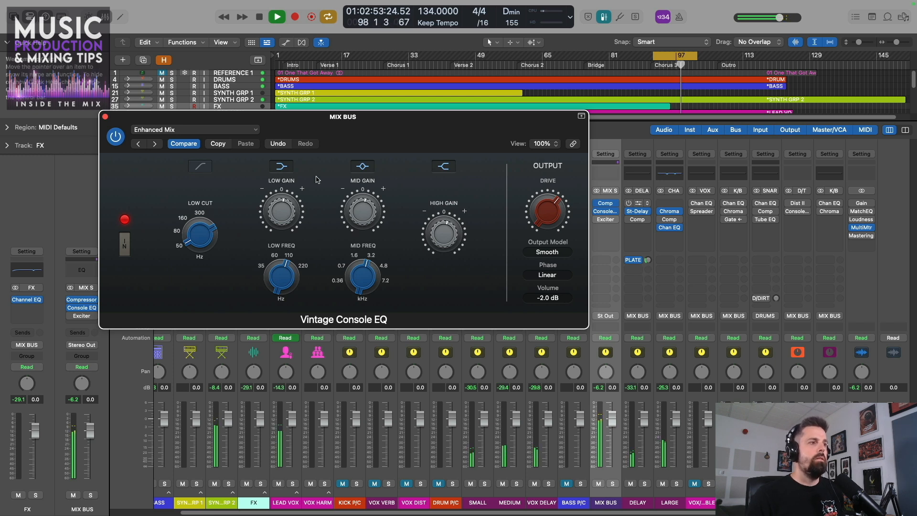
key(space)
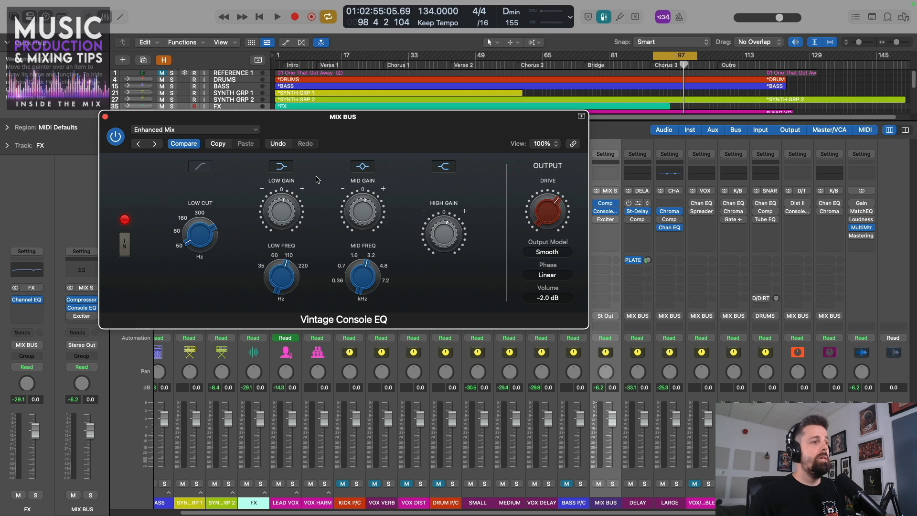
mouse_move(283, 278)
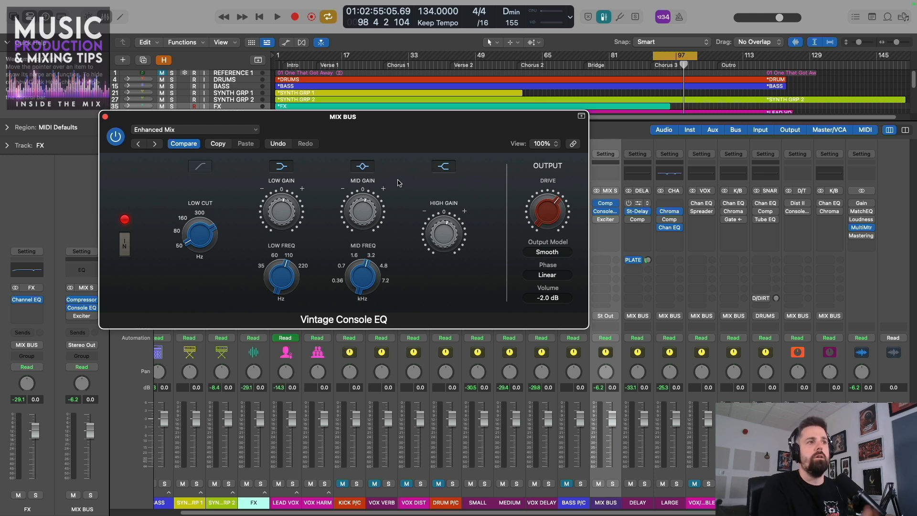
key(super+w)
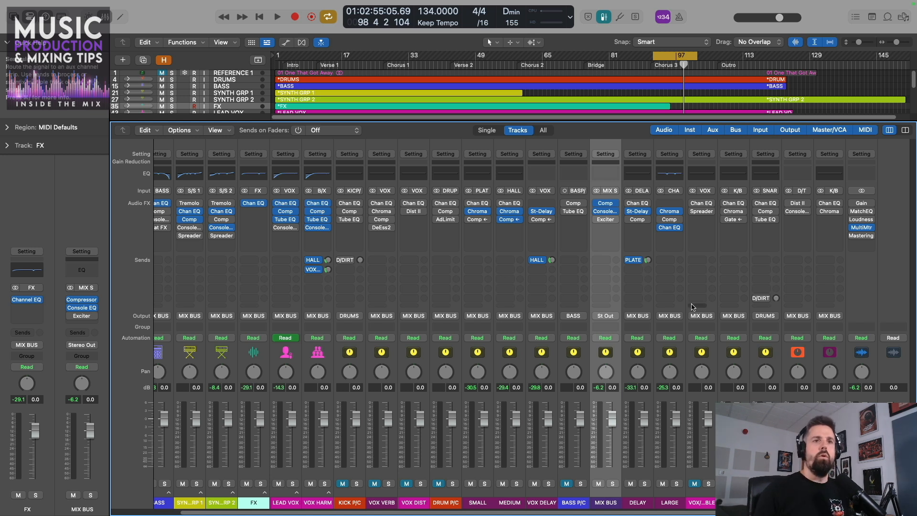
Step: Open the MultiMeter on the Stereo Out channel and play Chorus 3 to check its stereo image
click(862, 227)
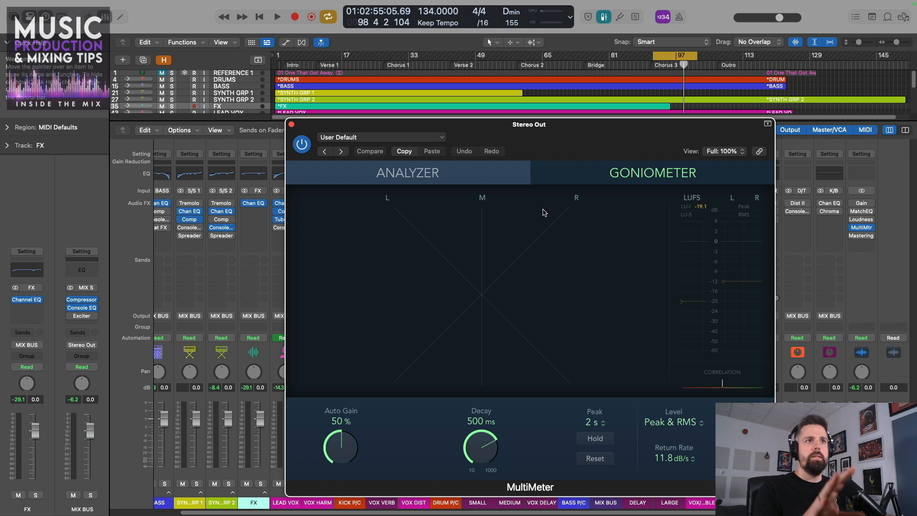
key(space)
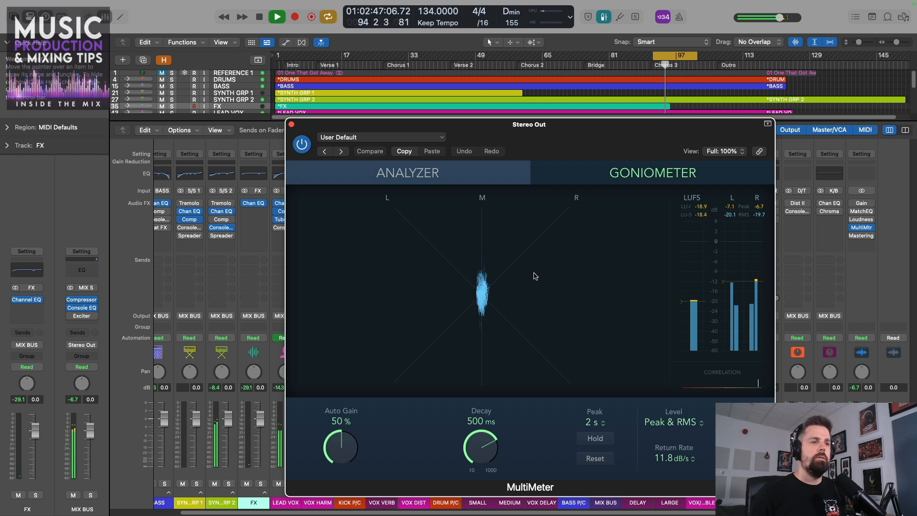
key(space)
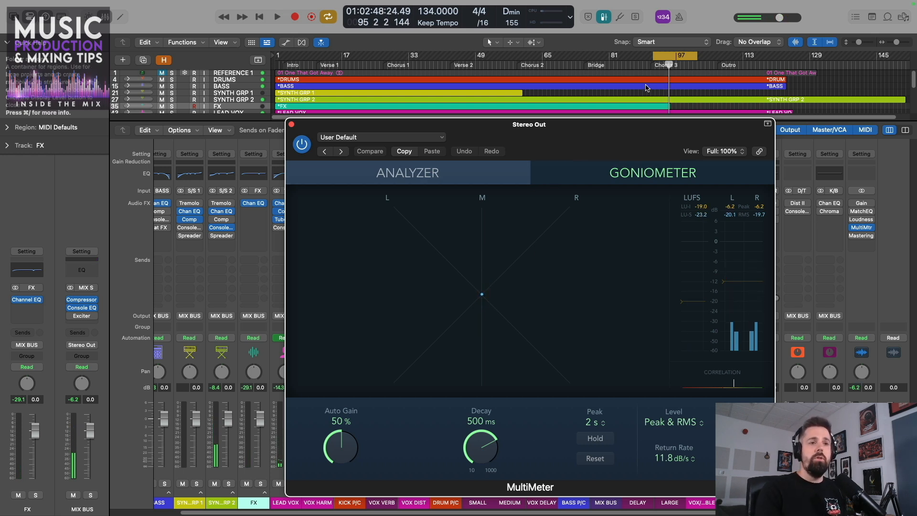
Step: Move the cycle range back to Verse 1 and play it to check its stereo image on the MultiMeter
drag(667, 58, 330, 84)
key(space)
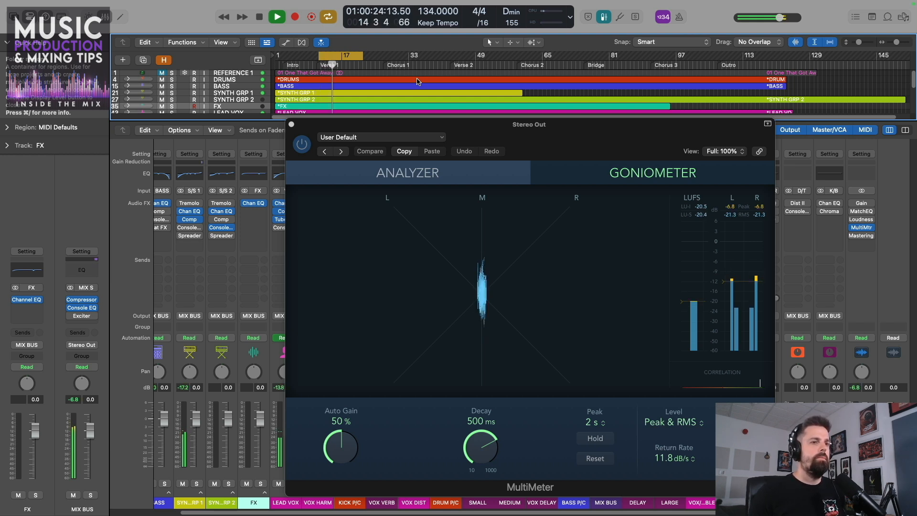
key(space)
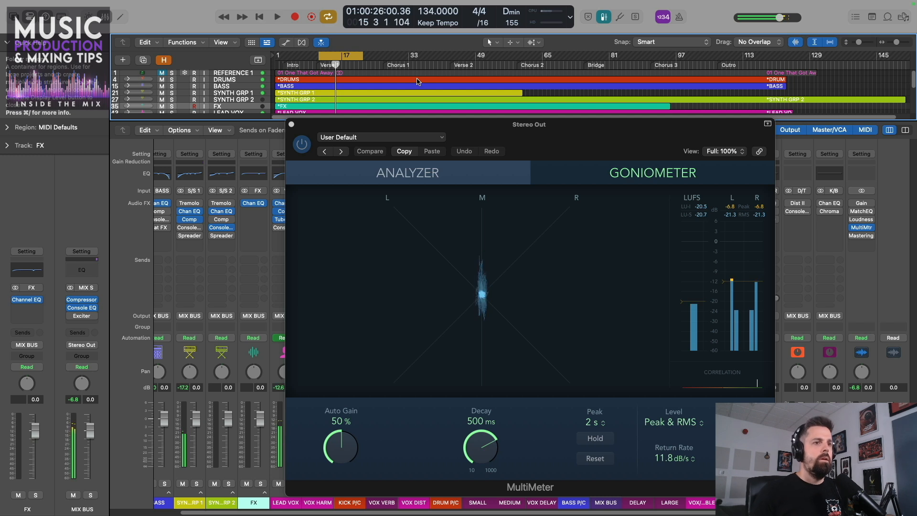
Step: Clear away the mixer and MultiMeter, and zoom the arrangement in on the individual tracks of the DRUMS stack
key(x)
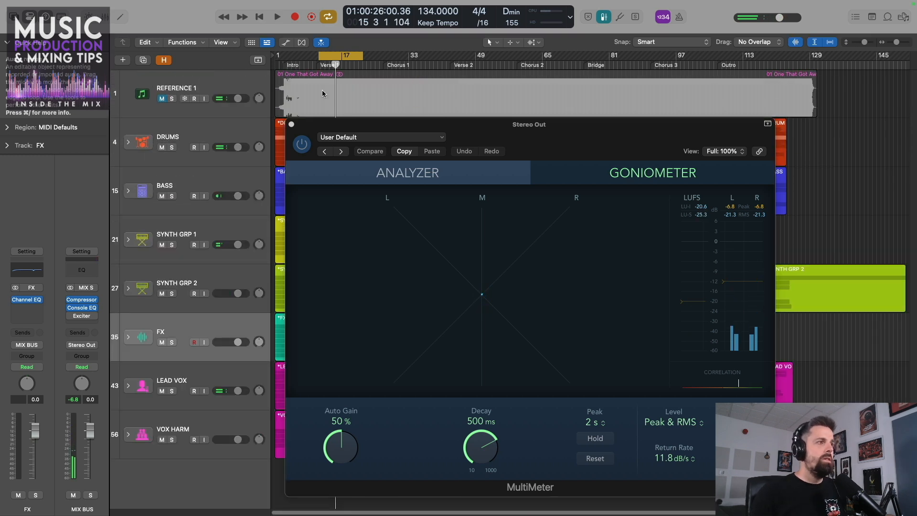
click(292, 126)
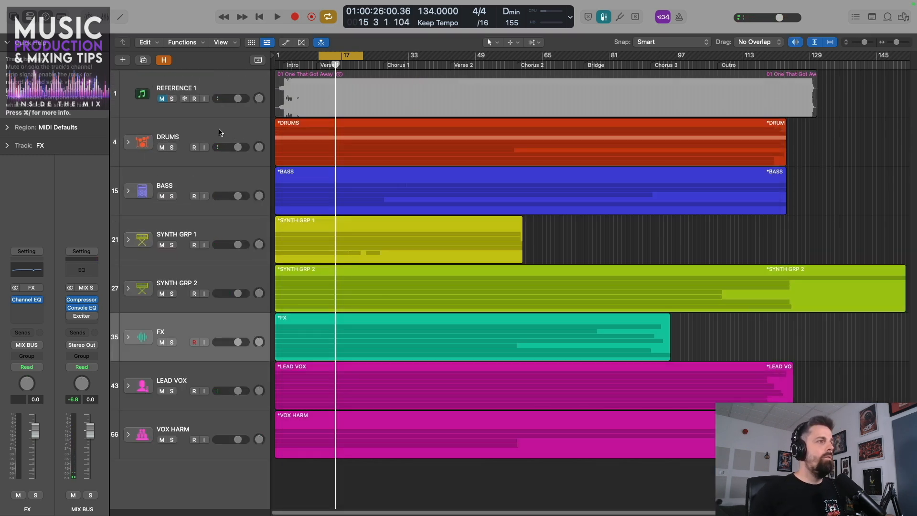
click(220, 134)
key(z)
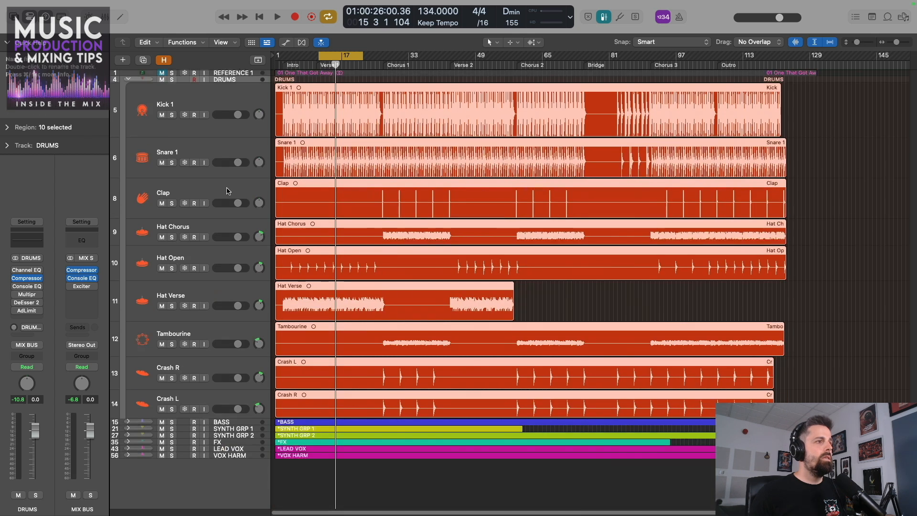
Step: Select the Snare 1 track and show the destination channel strip of its PLATE send
click(237, 152)
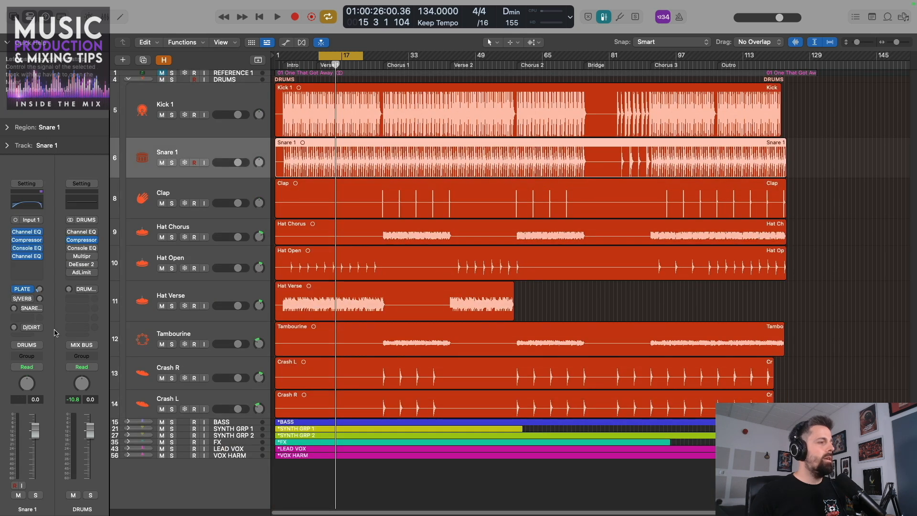
click(40, 290)
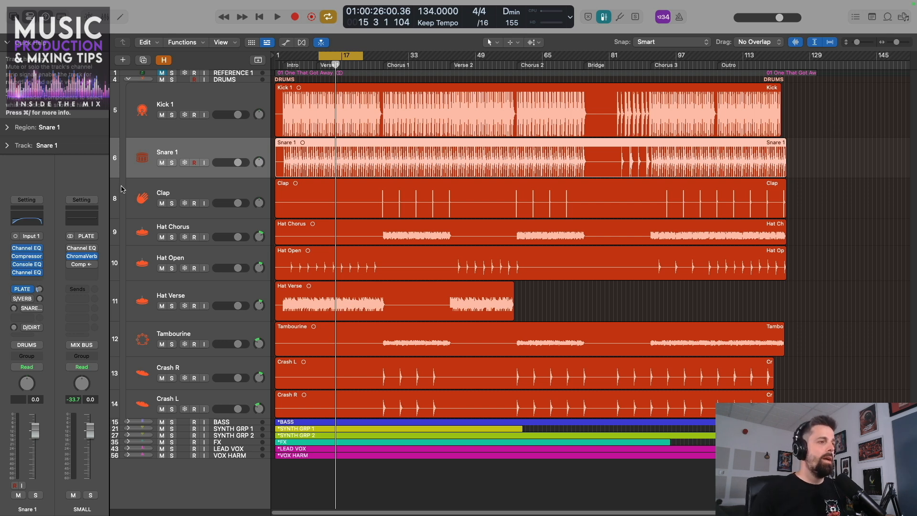
Step: Open the mixer, play Verse 1, and set the Snare 1 channel's PLATE send level to -16 dB
key(x)
key(space)
drag(373, 513, 209, 513)
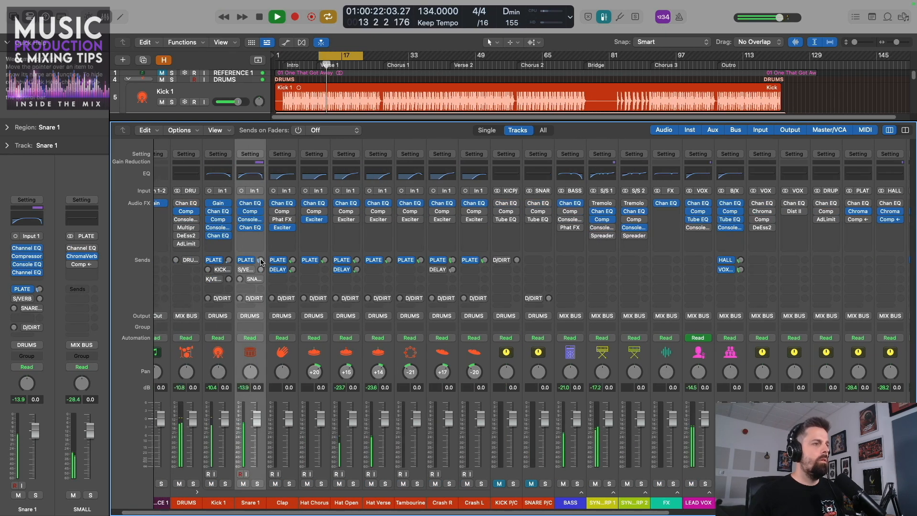
drag(260, 260, 261, 261)
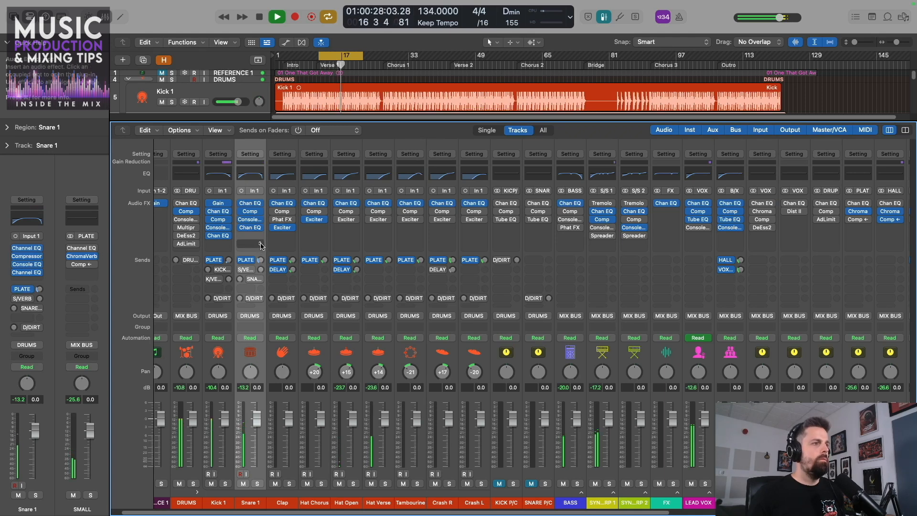
drag(261, 260, 264, 262)
key(space)
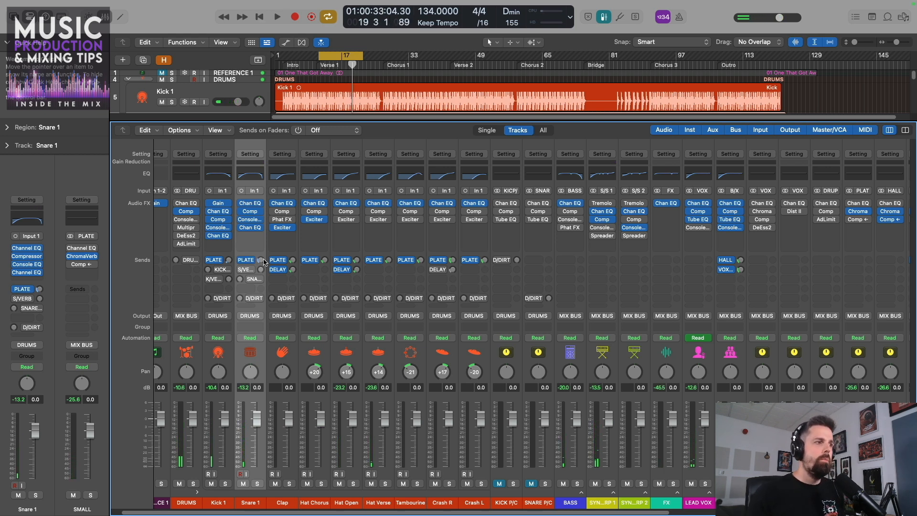
click(261, 261)
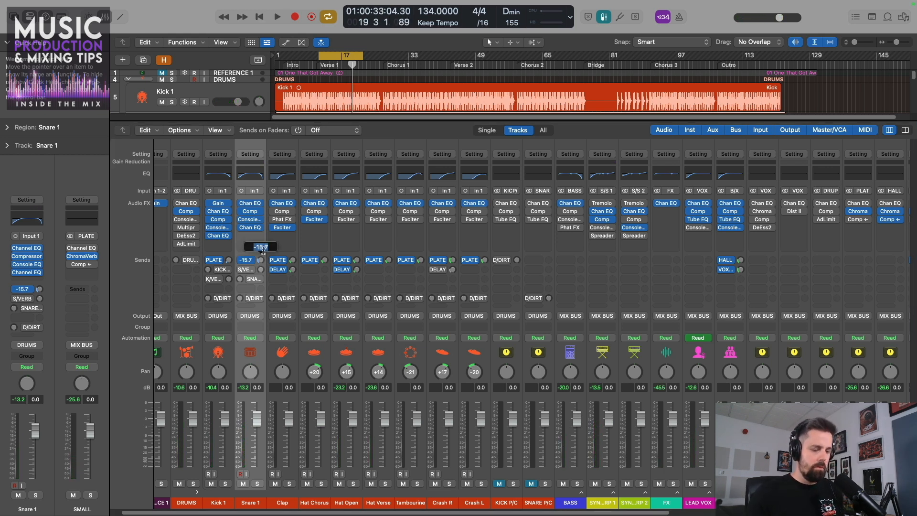
text(-16)
key(Return)
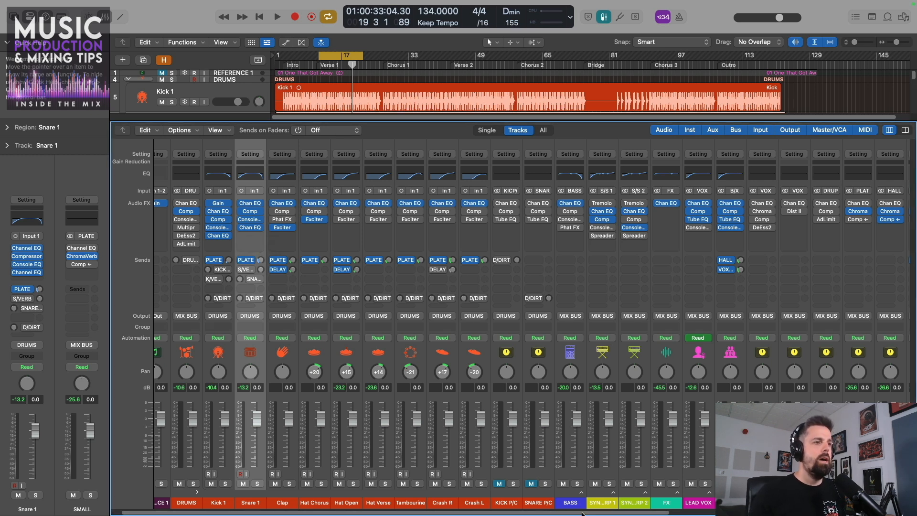
Step: Play Verse 1 and review the levels across the mixer channels, from the effect buses back to the drums
drag(582, 515, 745, 515)
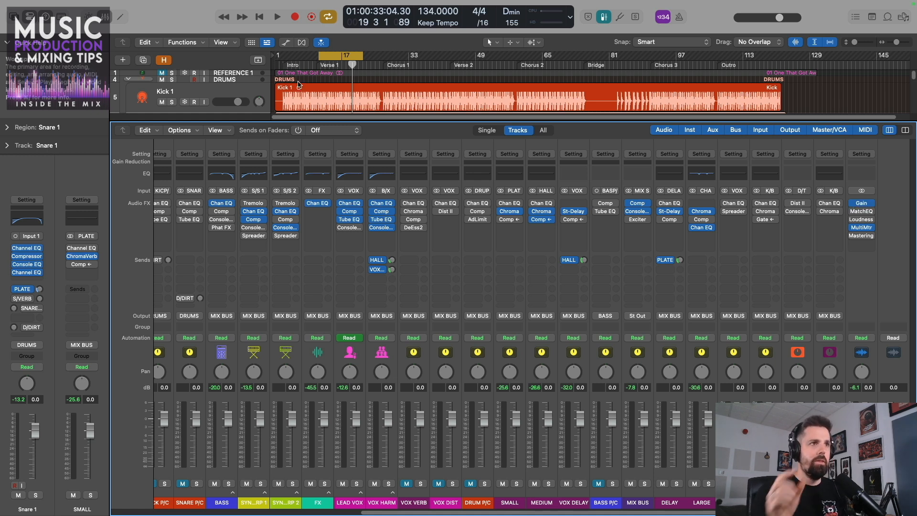
key(space)
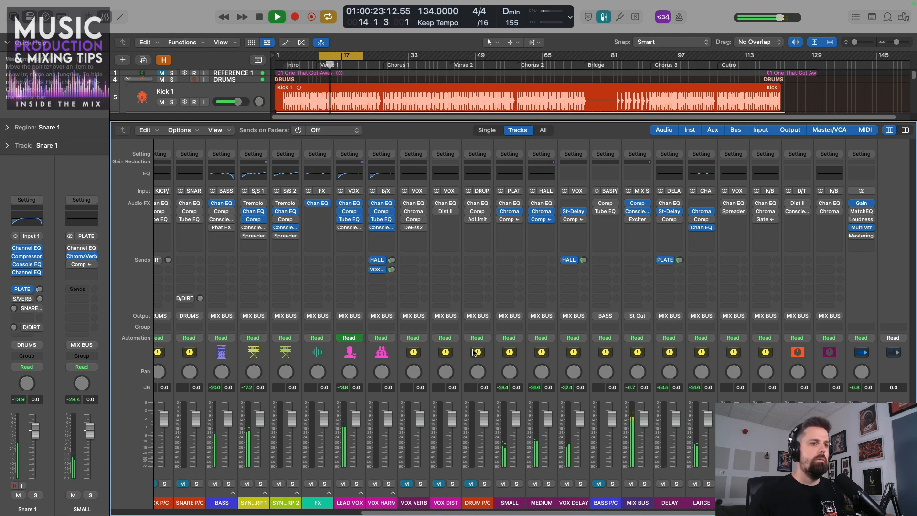
drag(599, 513, 335, 514)
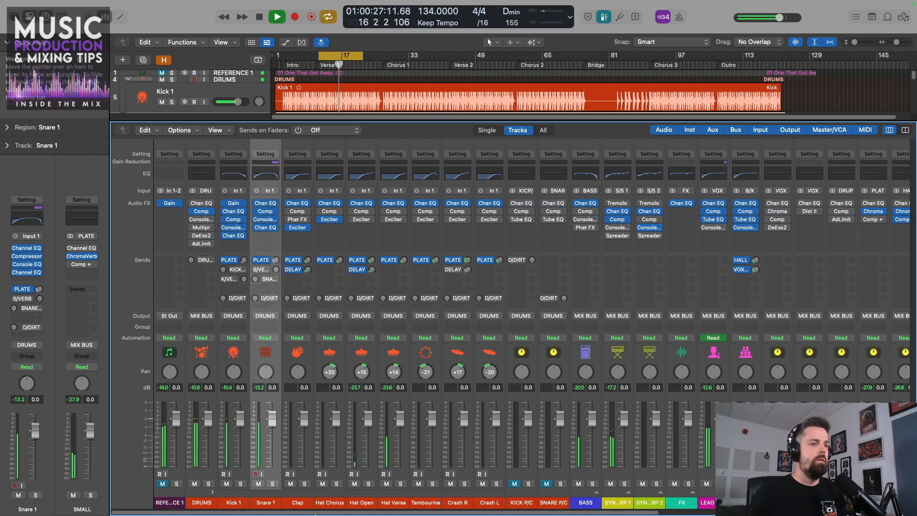
Step: Expand the BASS stack in the mixer and play Verse 1 while checking its channels and the remaining buses
click(595, 492)
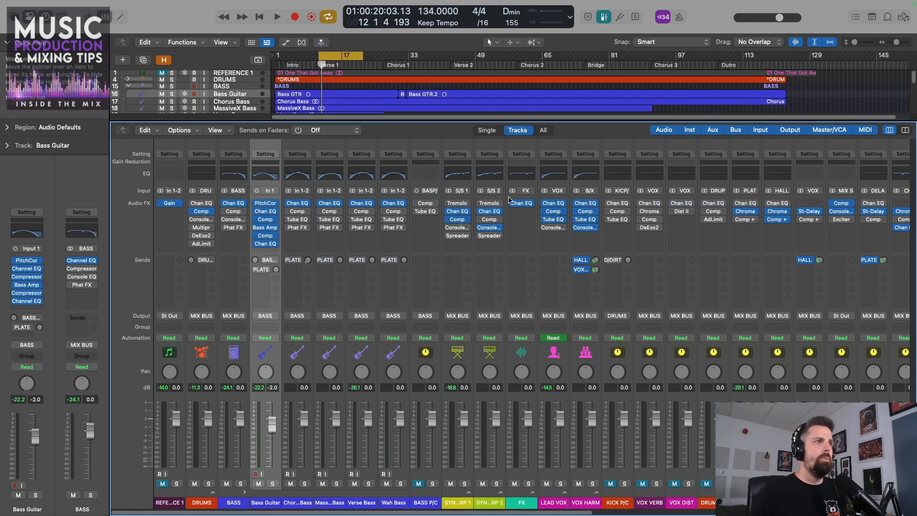
key(space)
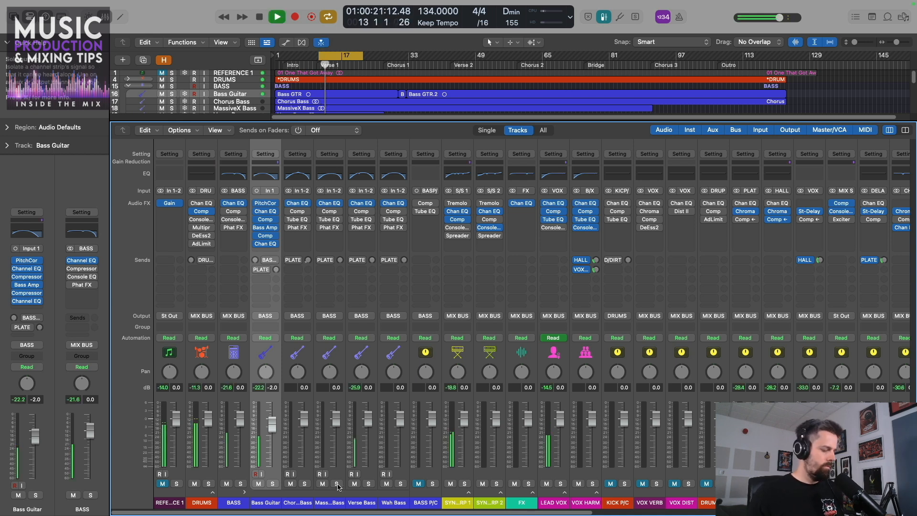
key(x)
key(z)
key(x)
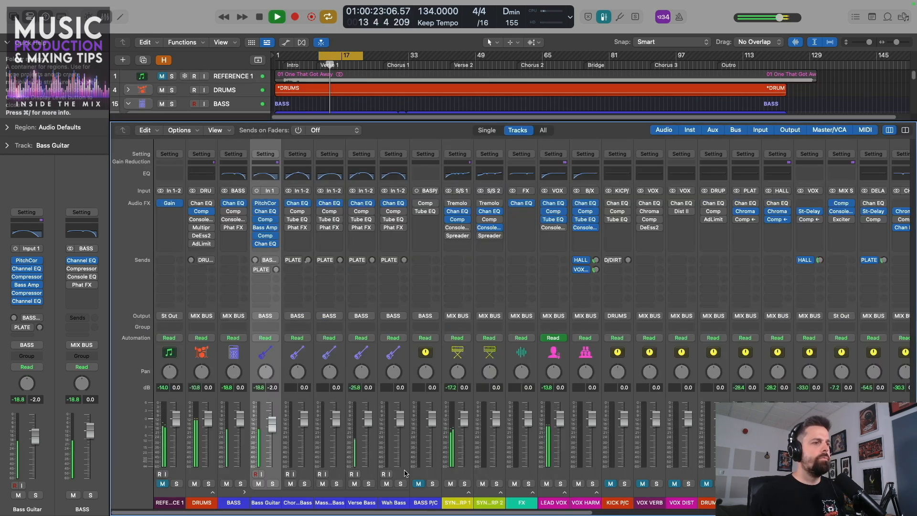
key(z)
drag(387, 512, 562, 515)
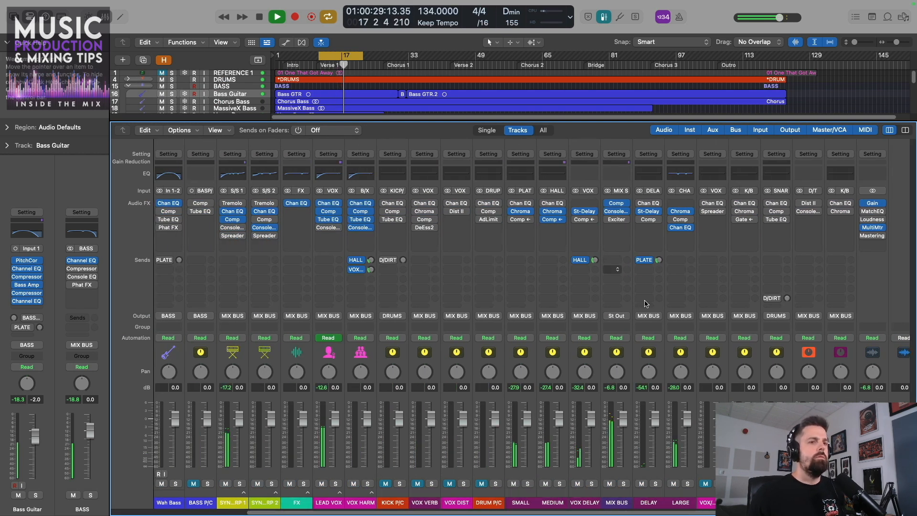
key(space)
Step: Move the cycle range from Verse 1 to Chorus 3 and play that section
drag(344, 56, 674, 59)
key(space)
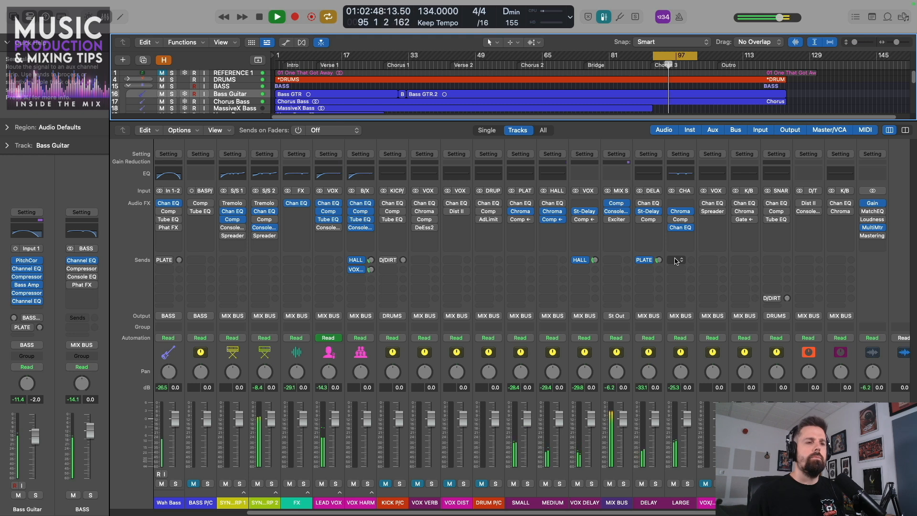
key(space)
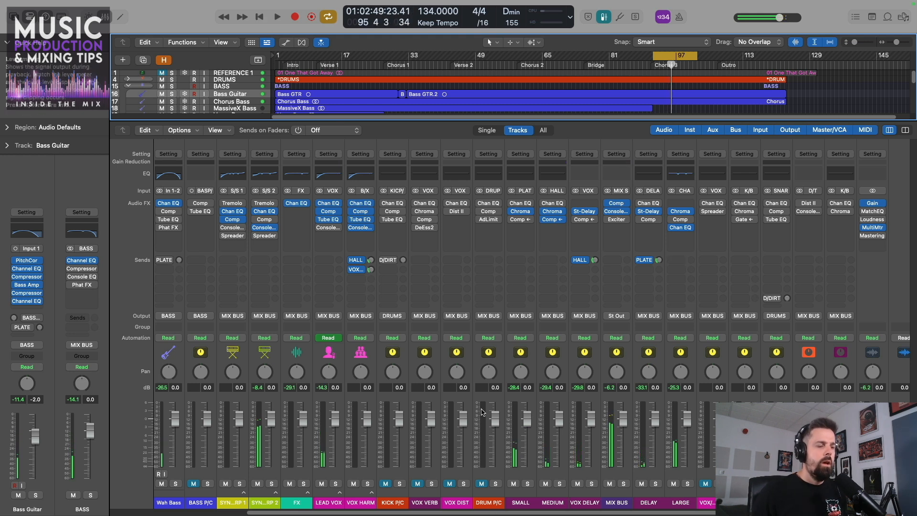
Step: Expand SYNTH GRP 2 in the mixer, audition Chorus Arp L and Chorus Arp R, and set both faders to -3.0 dB
drag(541, 513, 446, 512)
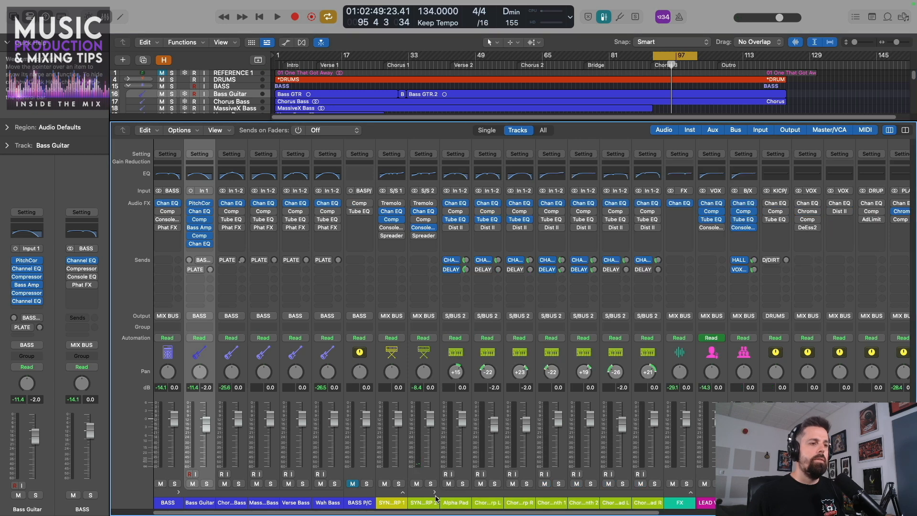
key(space)
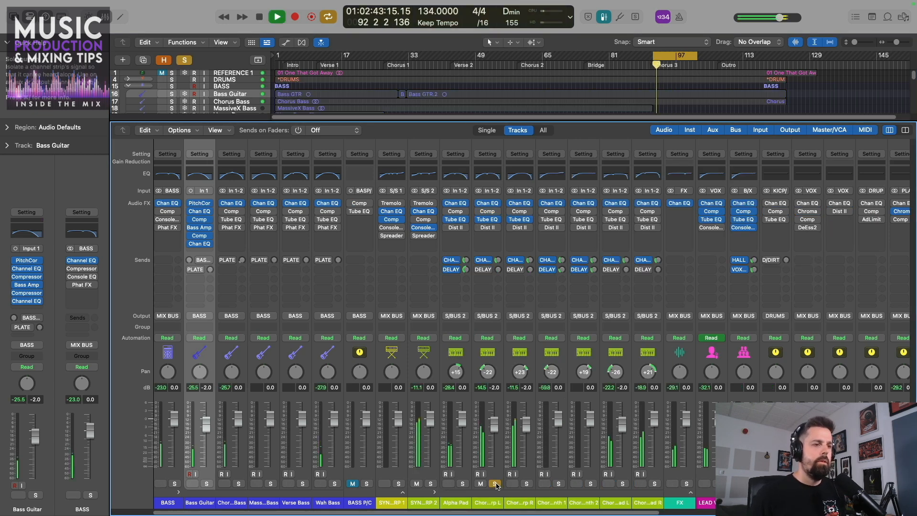
click(527, 477)
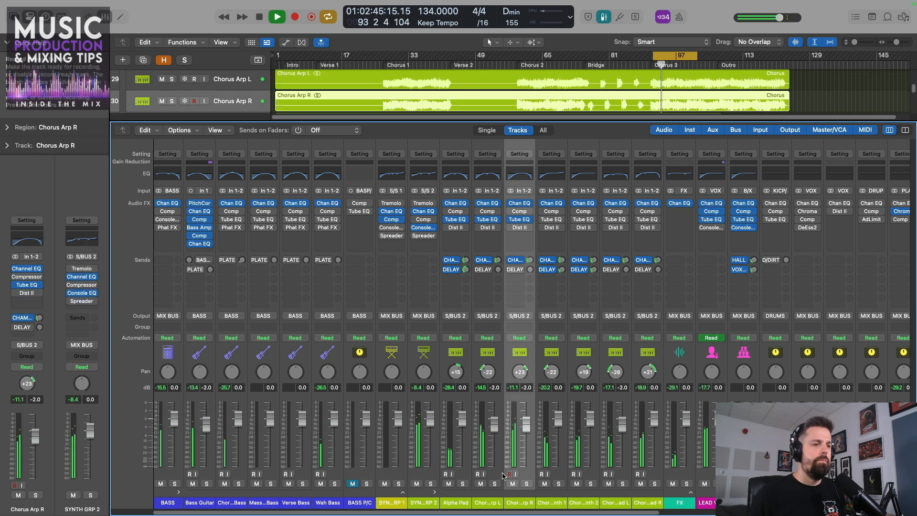
shift+click(496, 476)
double_click(498, 388)
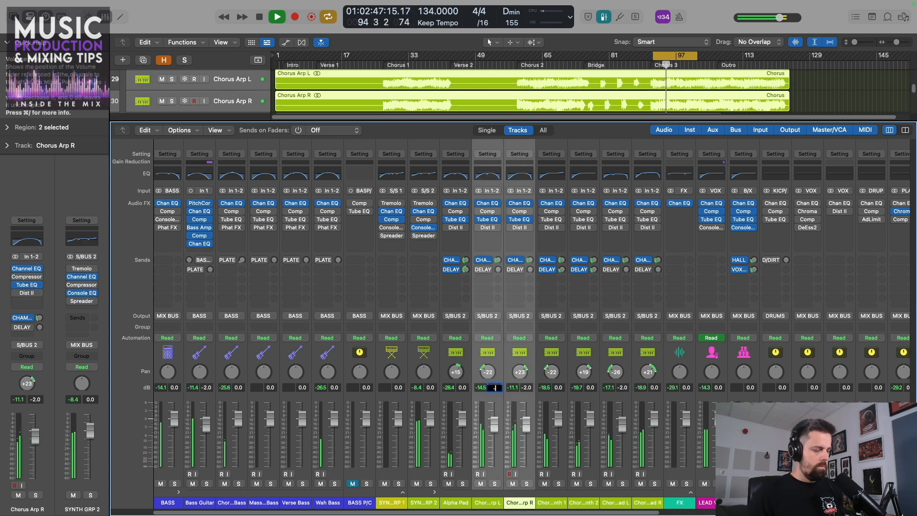
double_click(494, 387)
key(Return)
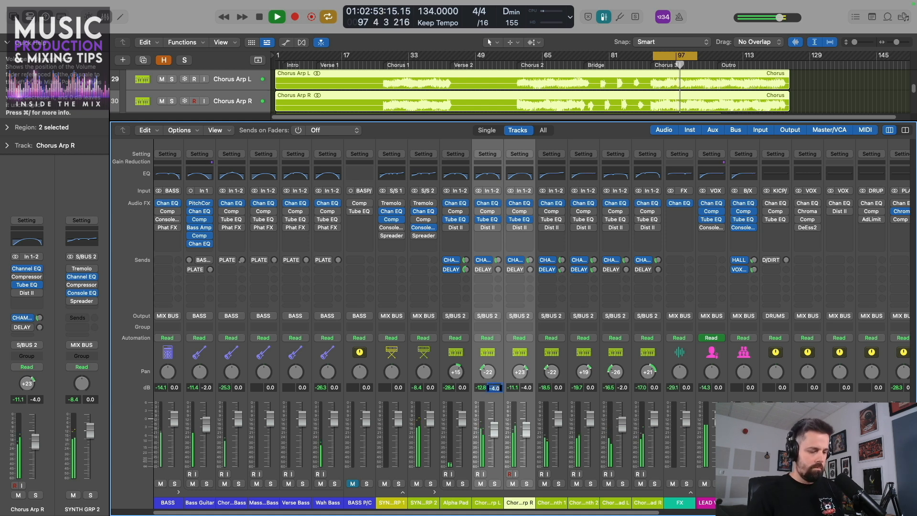
key(Return)
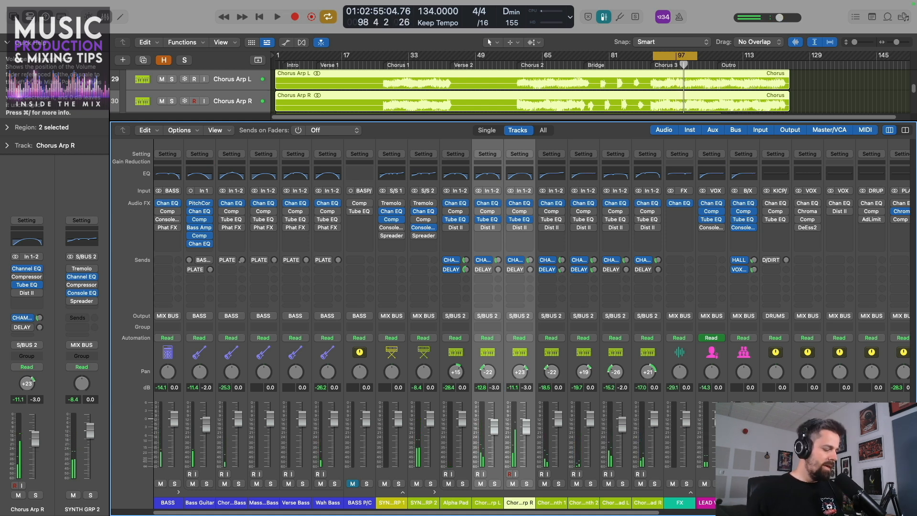
Step: Bypass the Gain plug-in on the Stereo Out channel and play Chorus 3 to hear the mix
key(x)
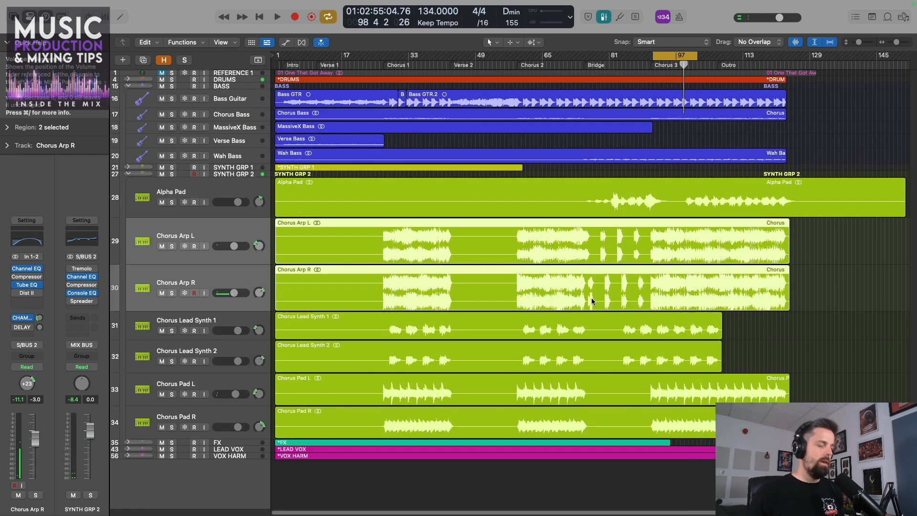
key(x)
scroll(532, 327, right, 3)
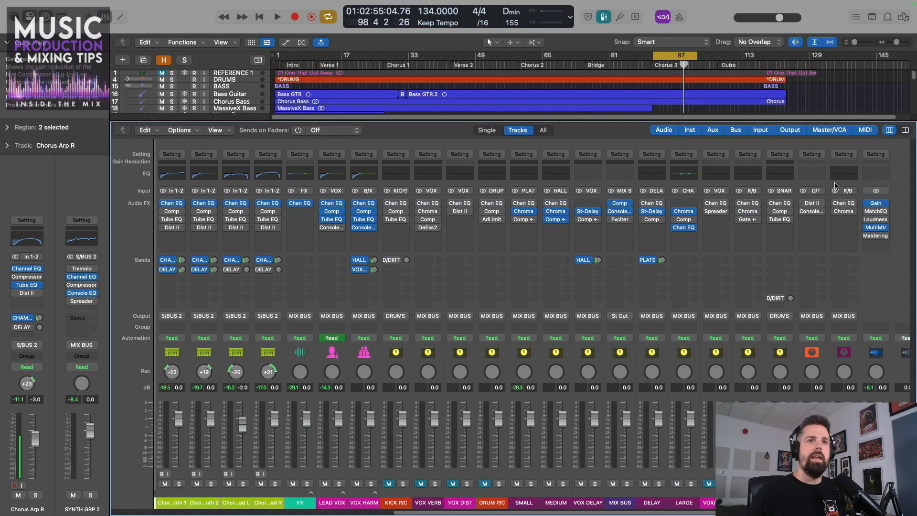
key(space)
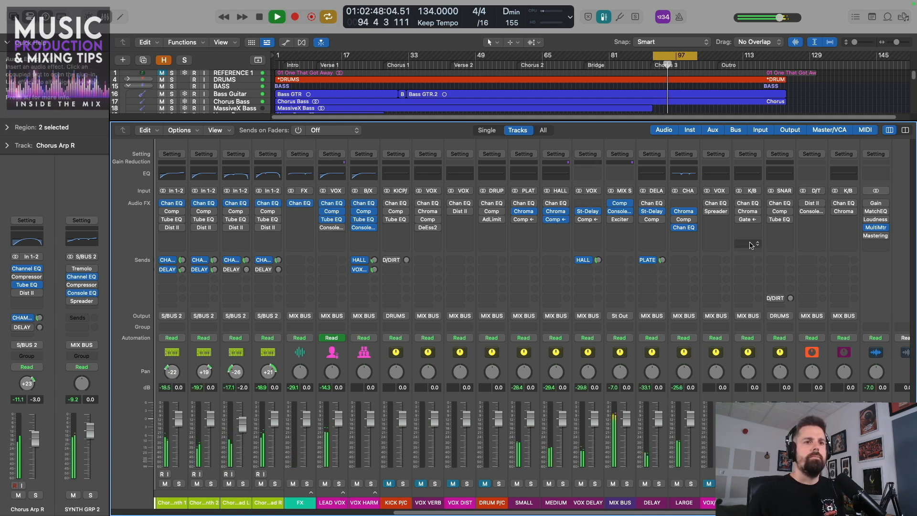
key(space)
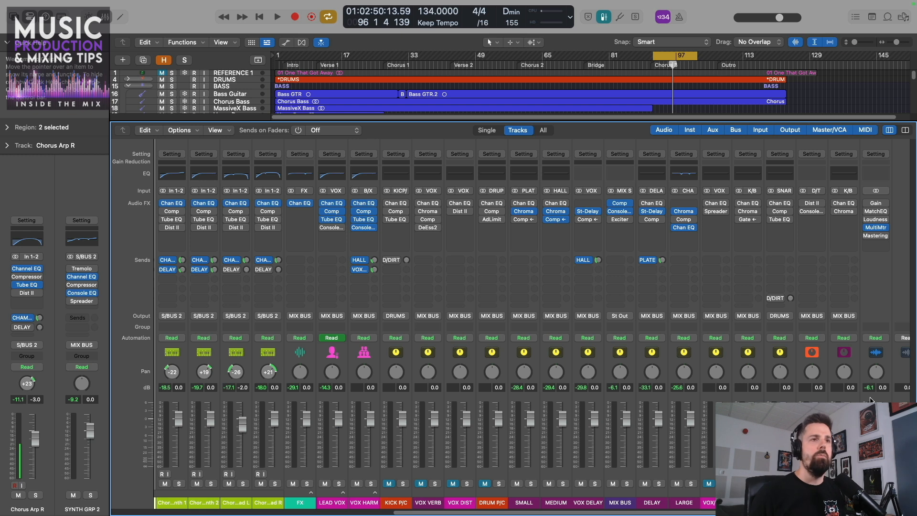
Step: Open the Stereo Out MultiMeter and play Chorus 3 to check the goniometer, correlation and loudness
click(875, 227)
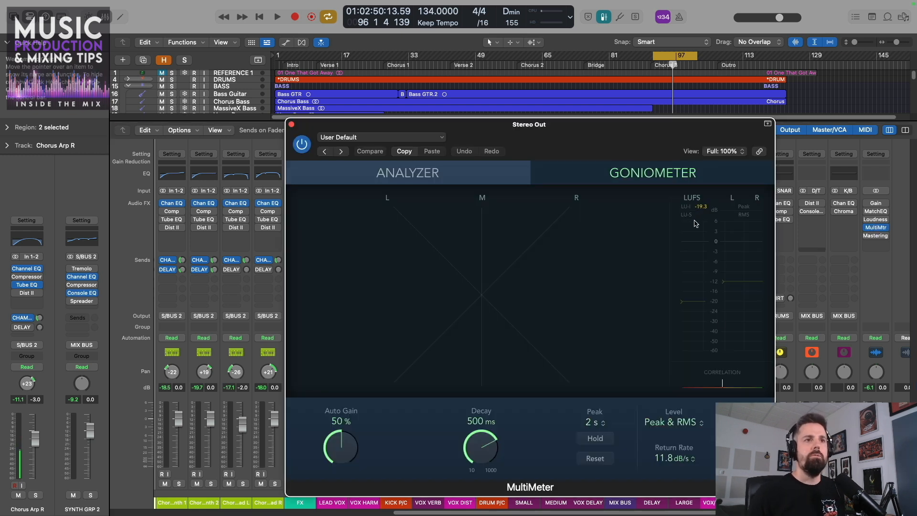
key(space)
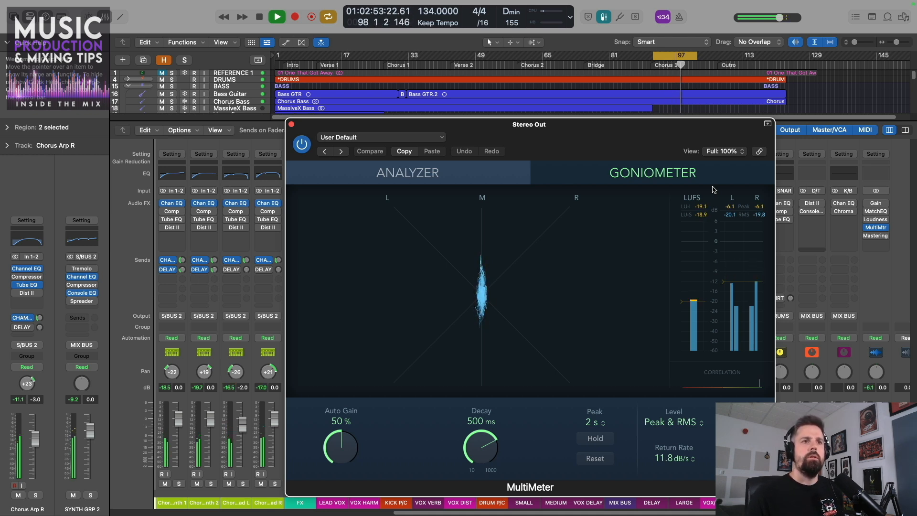
key(space)
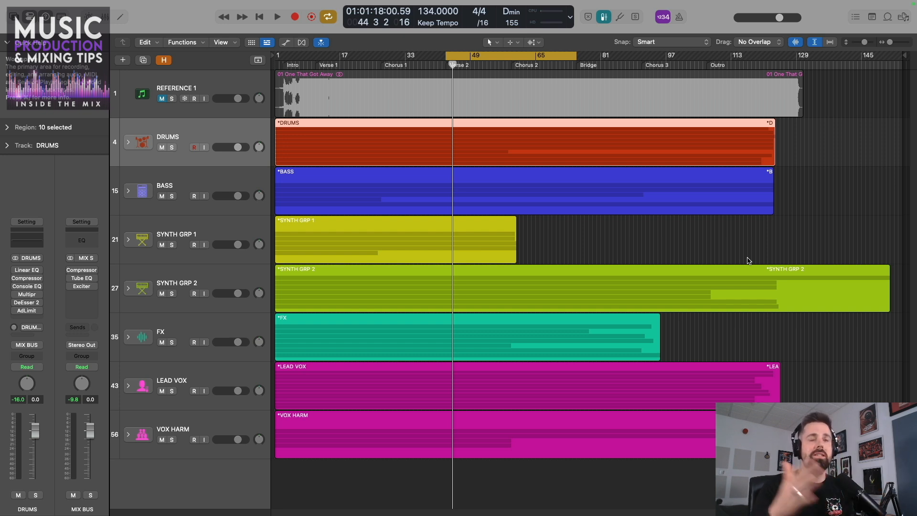
Step: Play the full mix through the cycled Verse 2 and Chorus 2 in the arrangement
key(space)
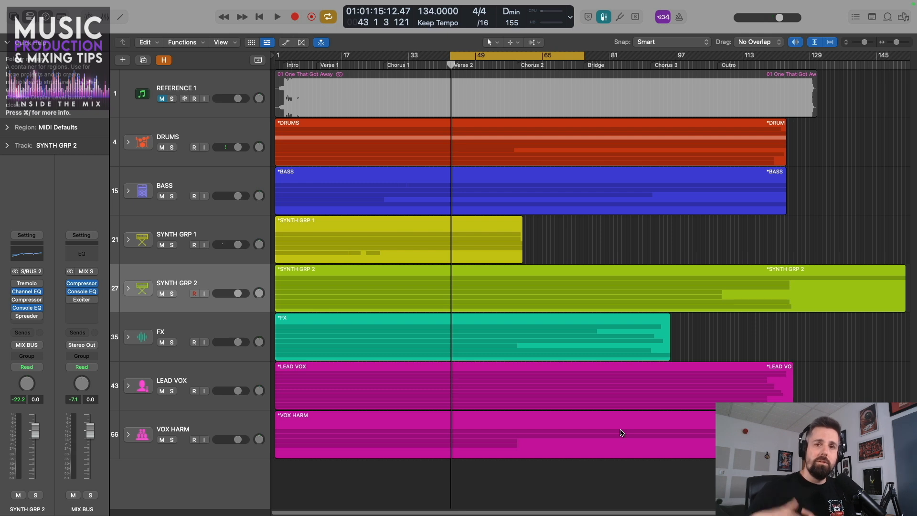
key(space)
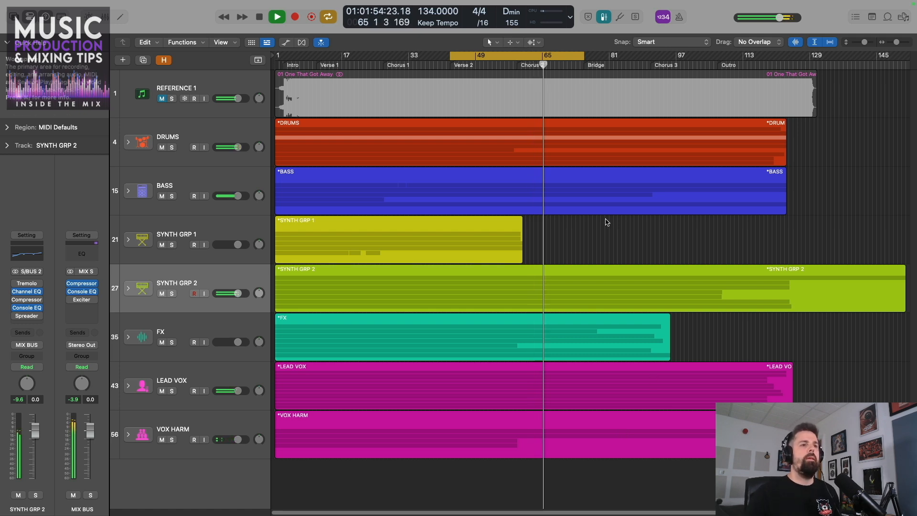
key(space)
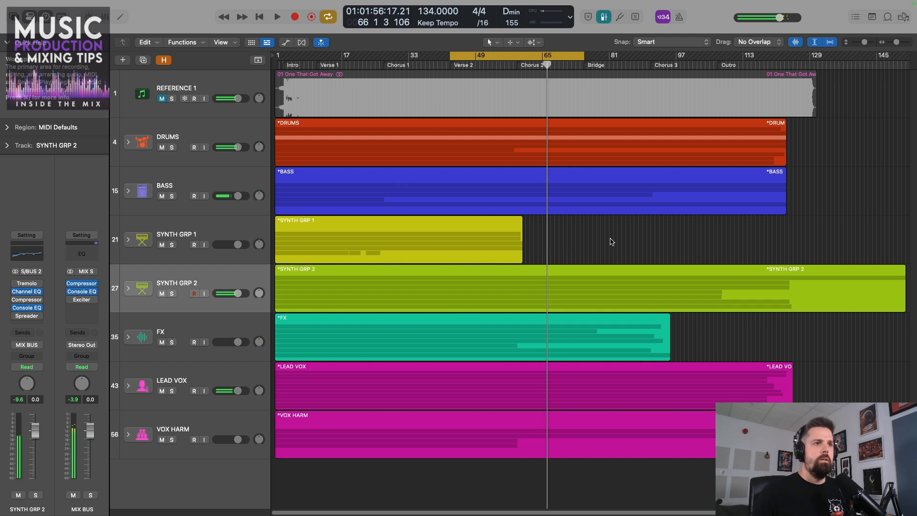